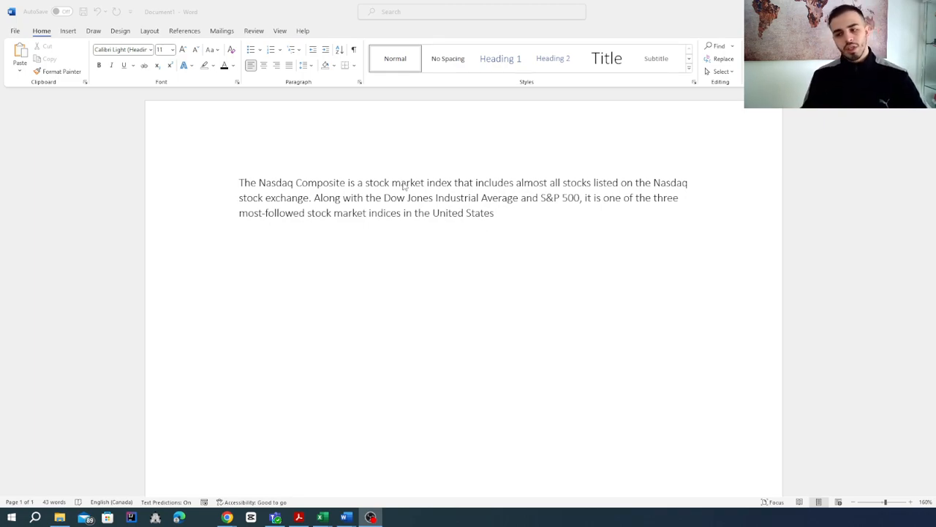
Delete the existing macros Macro1 and Macro2 from all active templates and documents, confirming each deletion, and leave the macro list
{"action": "left_click", "coordinate": [413, 161]}
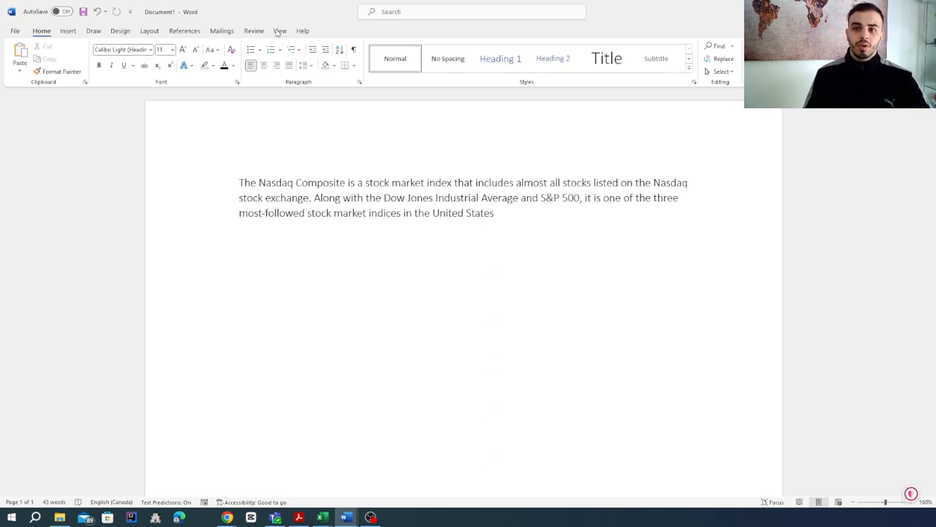
{"action": "left_click", "coordinate": [280, 31]}
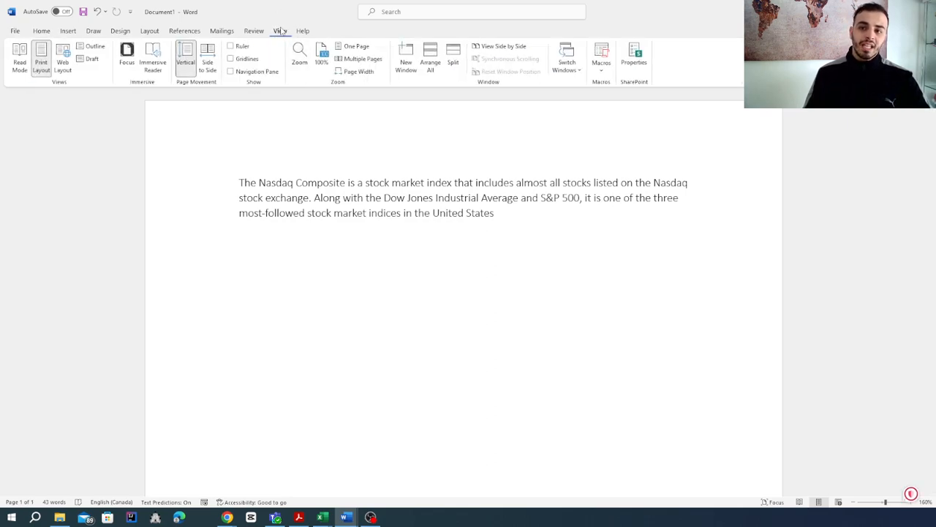
{"action": "left_click", "coordinate": [601, 74]}
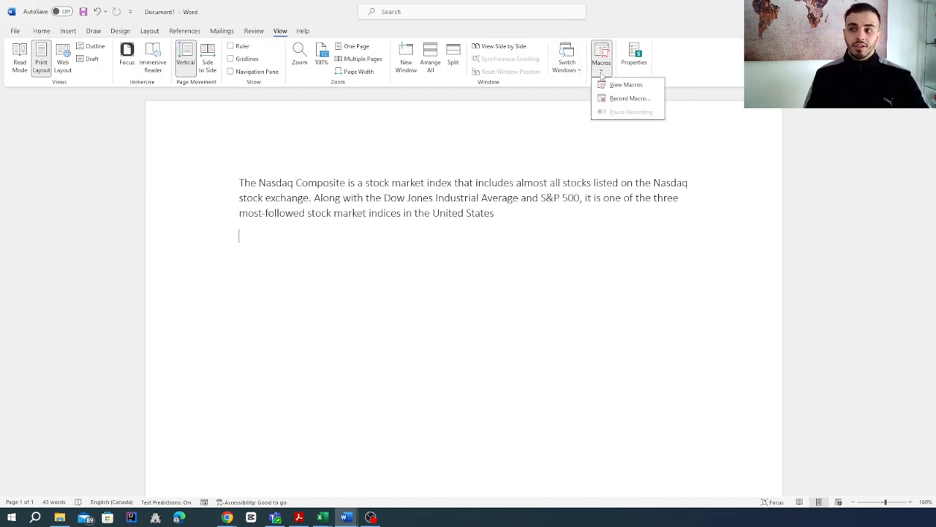
{"action": "left_click", "coordinate": [607, 85]}
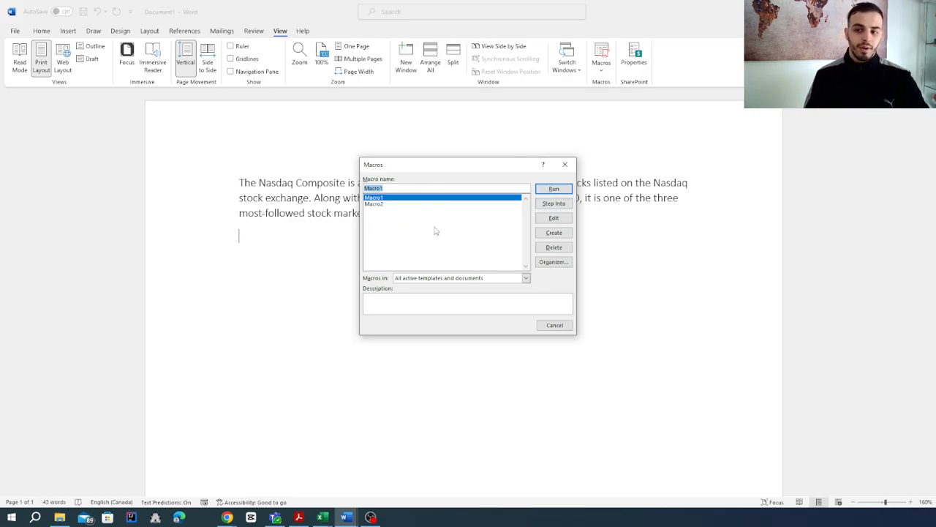
{"action": "left_click", "coordinate": [554, 248]}
{"action": "left_click", "coordinate": [465, 285]}
{"action": "left_click", "coordinate": [554, 247]}
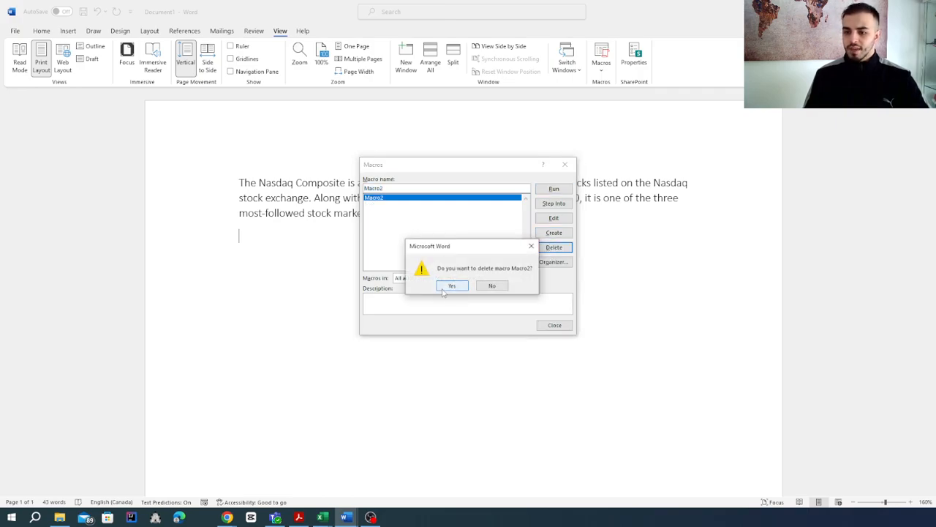
{"action": "left_click", "coordinate": [451, 285]}
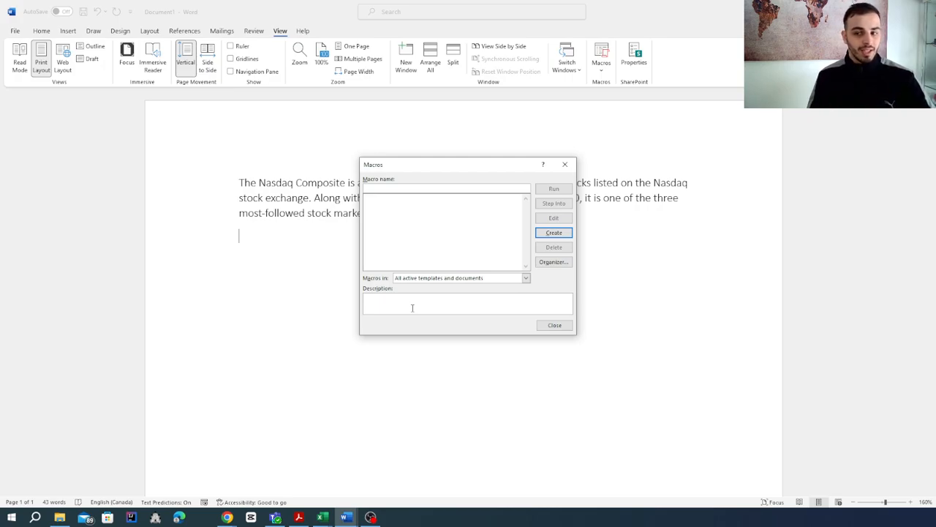
{"action": "left_click", "coordinate": [565, 163]}
Start recording a new macro named Color, stored in All Documents (Normal.dotm), without assigning it to a button or keyboard shortcut
{"action": "left_click", "coordinate": [602, 67]}
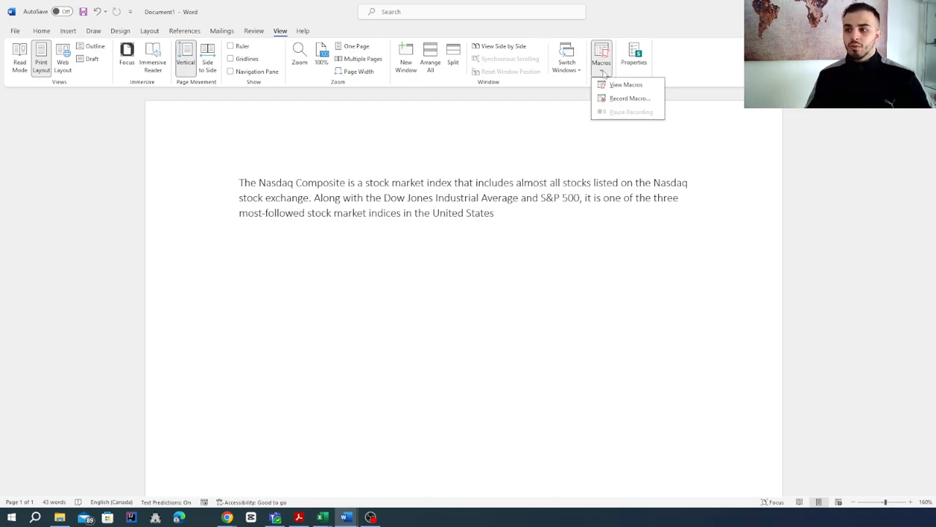
{"action": "left_click", "coordinate": [623, 99]}
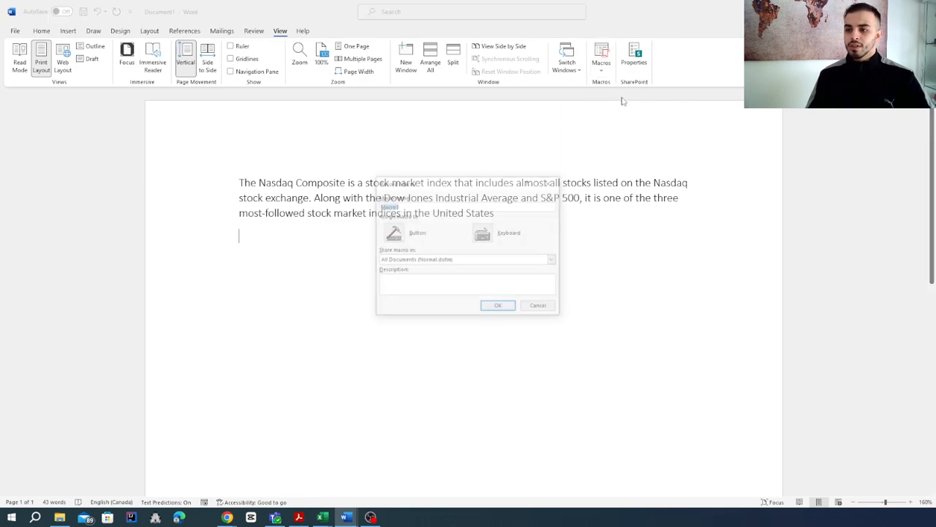
{"action": "left_click_drag", "start_coordinate": [440, 185], "coordinate": [472, 114]}
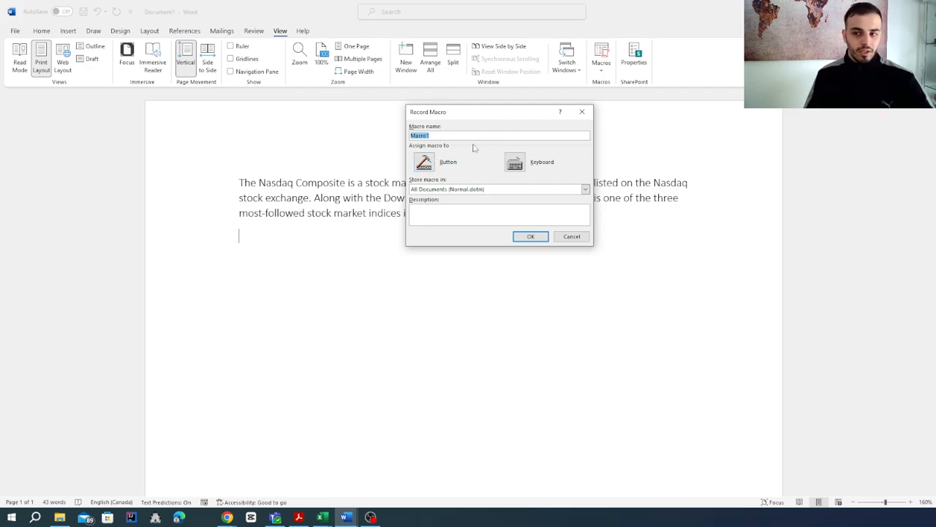
{"action": "left_click_drag", "start_coordinate": [442, 111], "coordinate": [511, 124]}
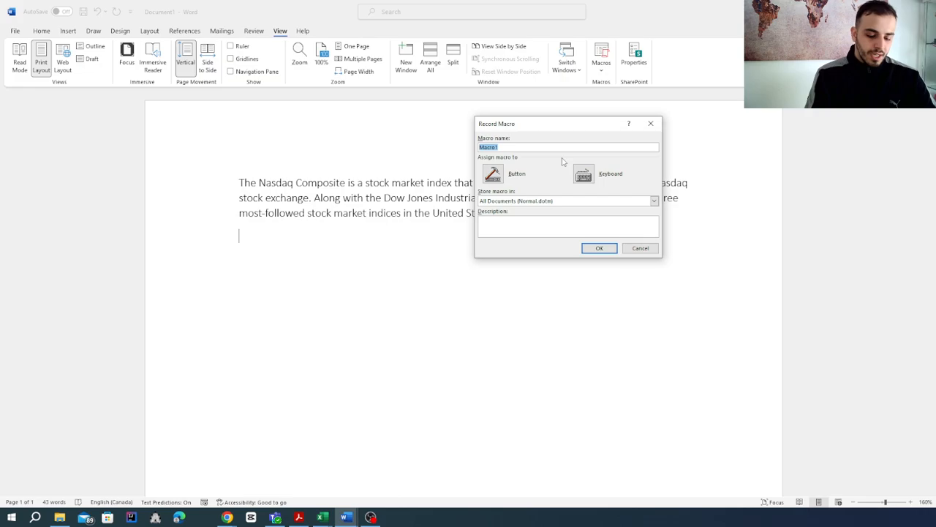
{"action": "type", "text": "Color"}
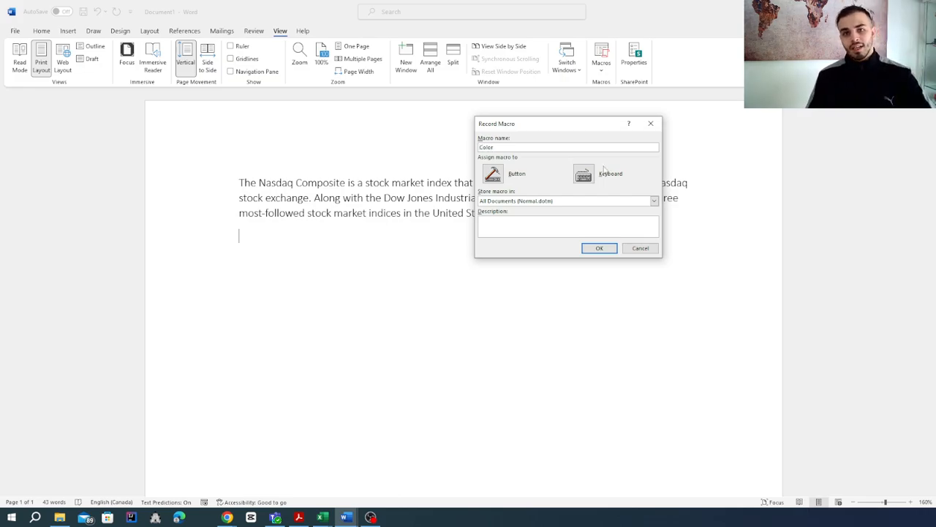
{"action": "left_click", "coordinate": [600, 248]}
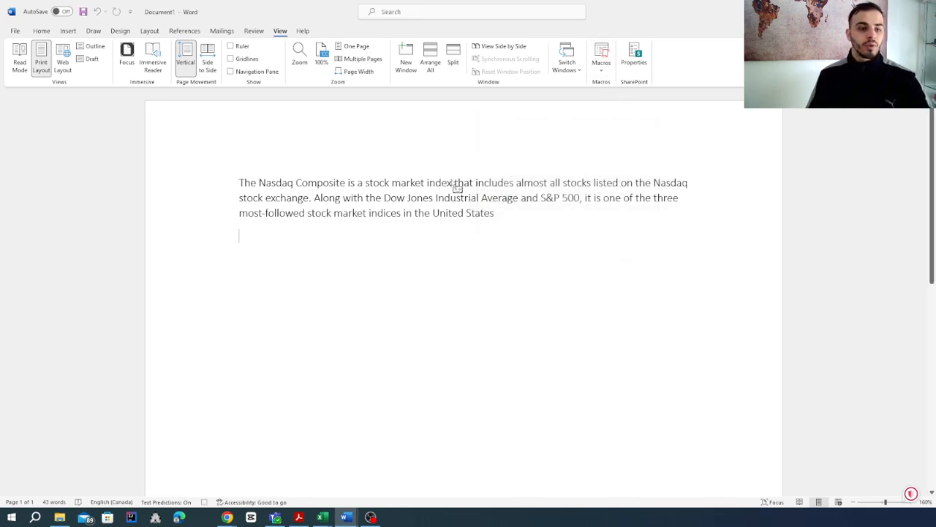
Select the whole Nasdaq paragraph and apply a yellow text highlight to it while the macro is recording
{"action": "left_click", "coordinate": [42, 31]}
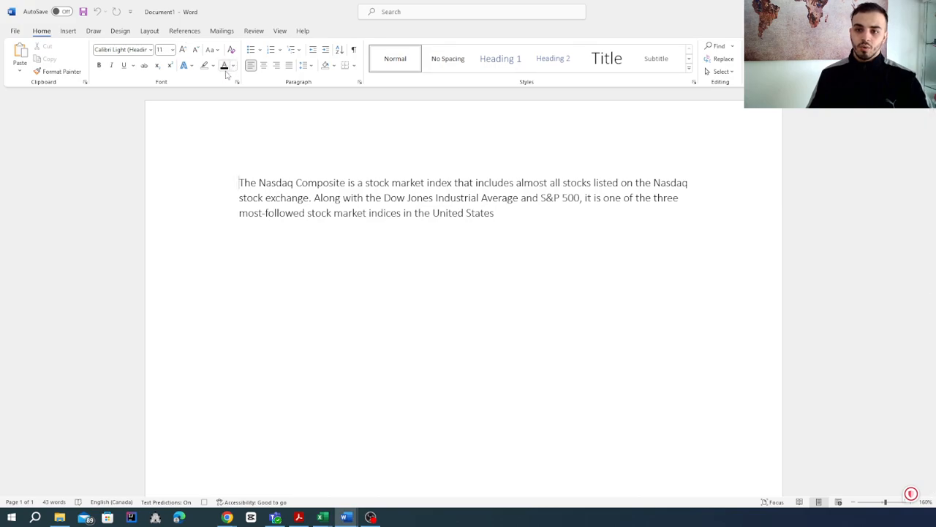
{"action": "left_click", "coordinate": [213, 66]}
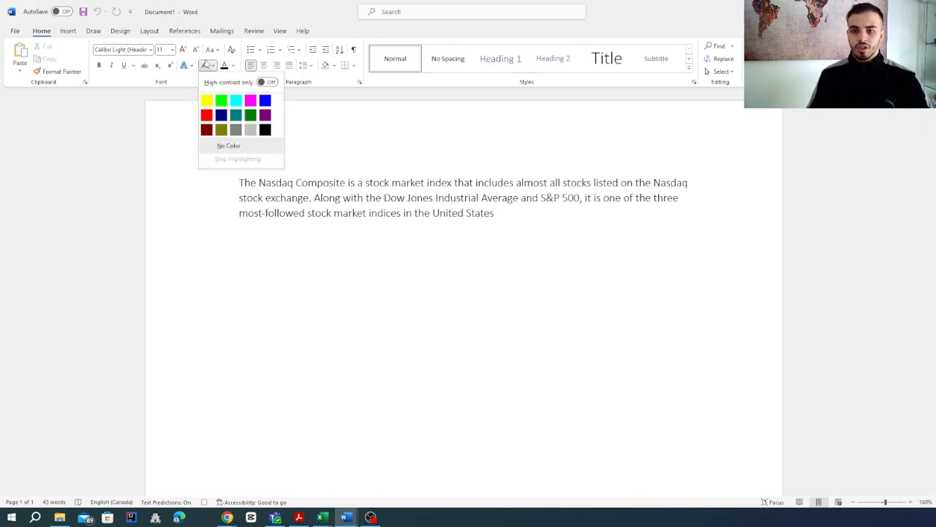
{"action": "left_click", "coordinate": [226, 10]}
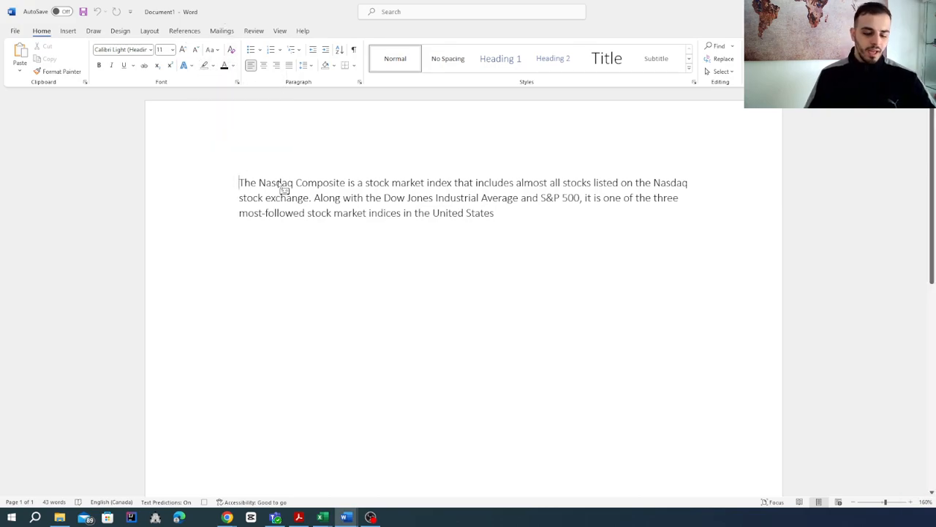
{"action": "key", "text": "ctrl+a"}
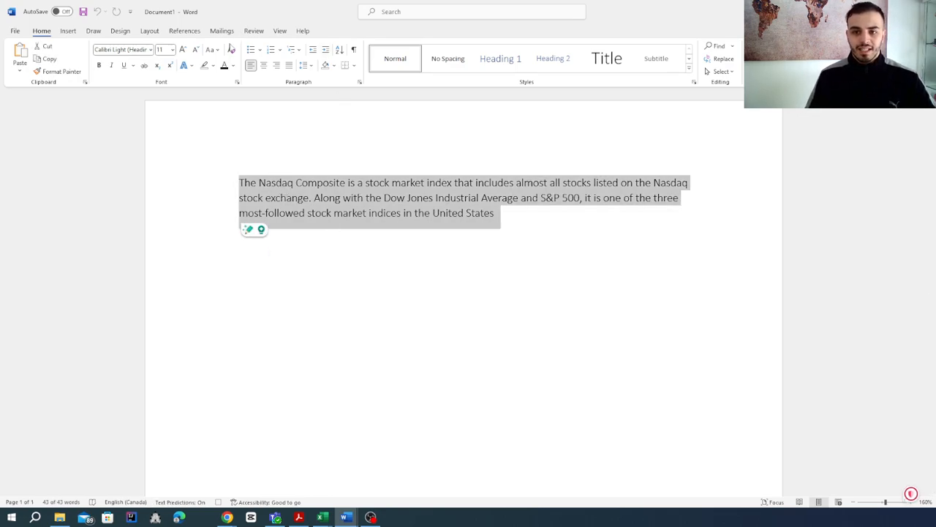
{"action": "left_click", "coordinate": [215, 66]}
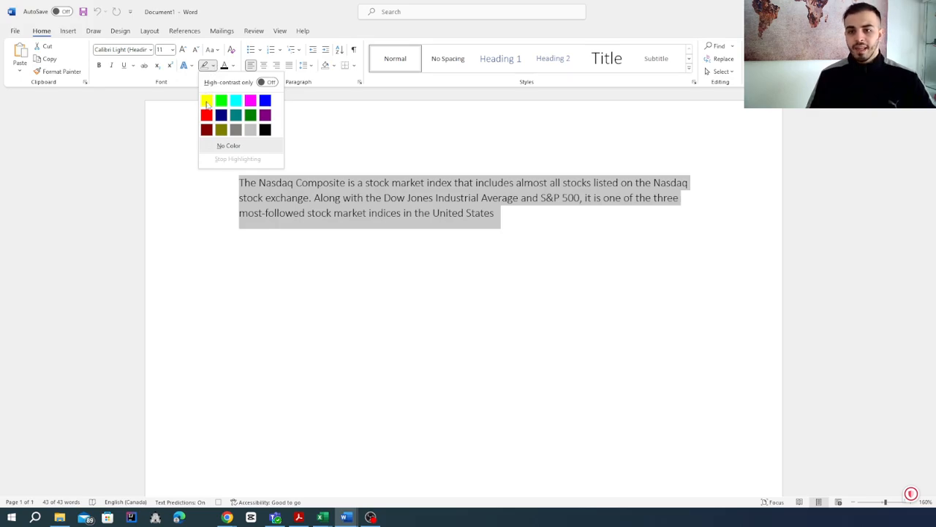
{"action": "left_click", "coordinate": [206, 108]}
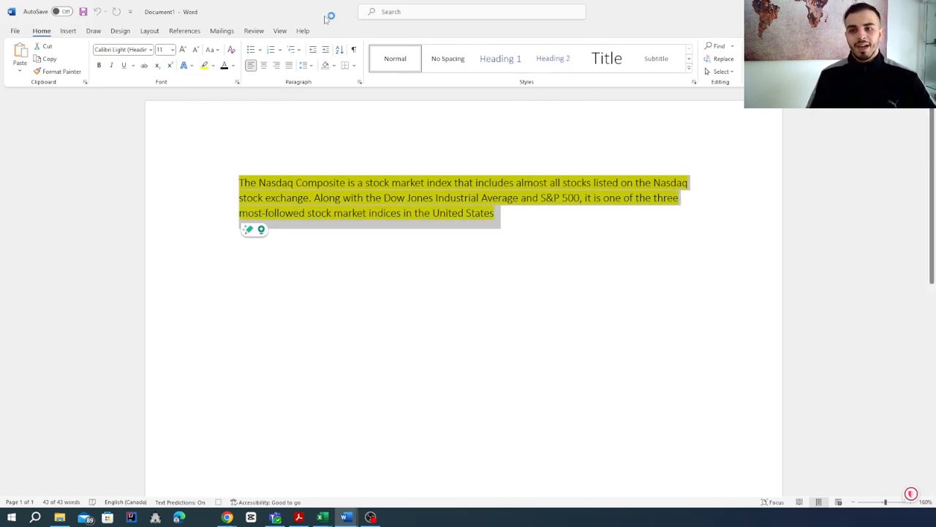
Stop recording the macro and deselect the highlighted paragraph
{"action": "left_click", "coordinate": [280, 31]}
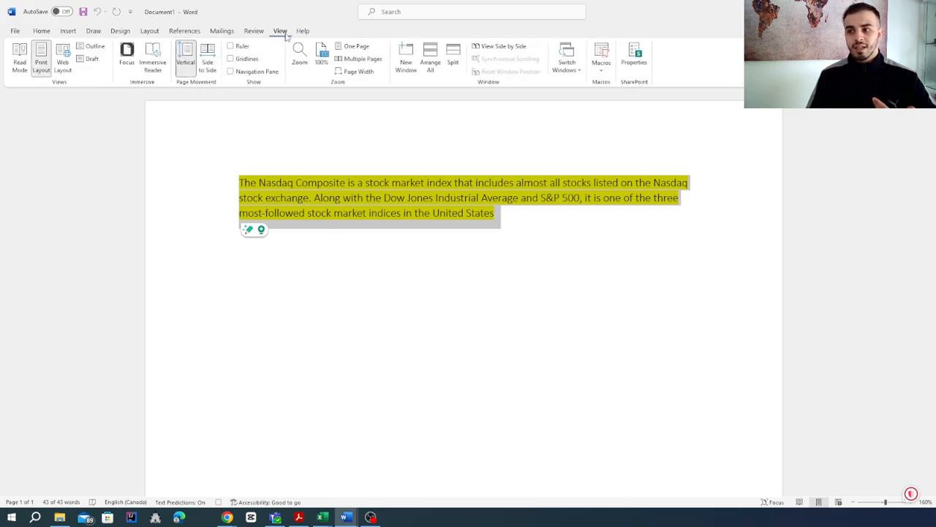
{"action": "left_click", "coordinate": [604, 70]}
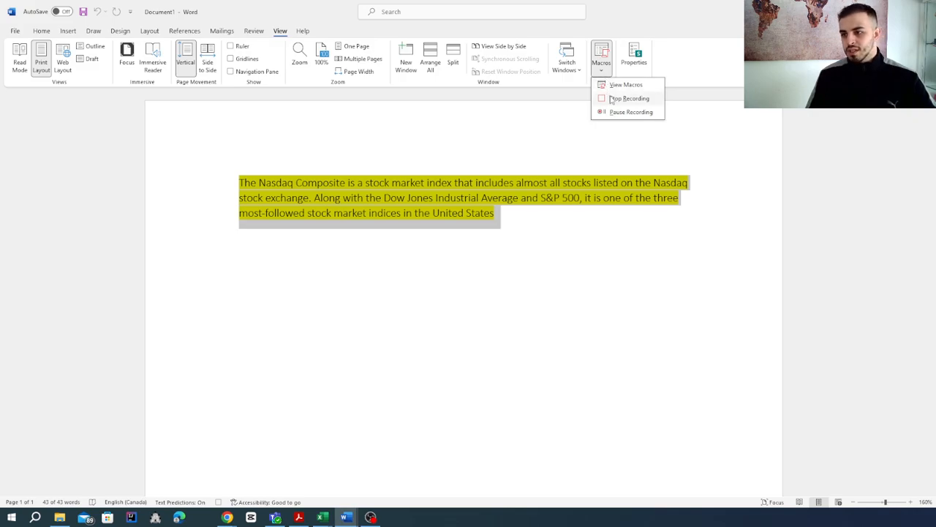
{"action": "left_click", "coordinate": [610, 102]}
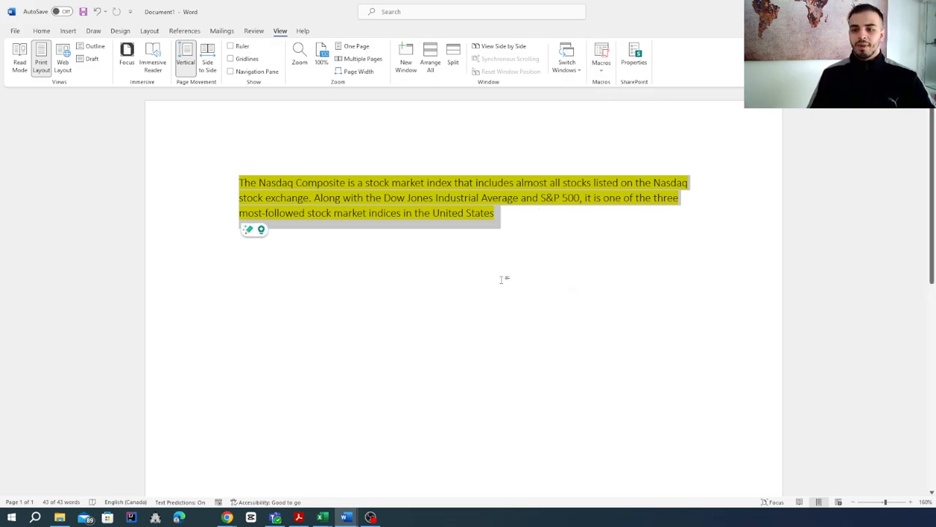
{"action": "left_click", "coordinate": [414, 284]}
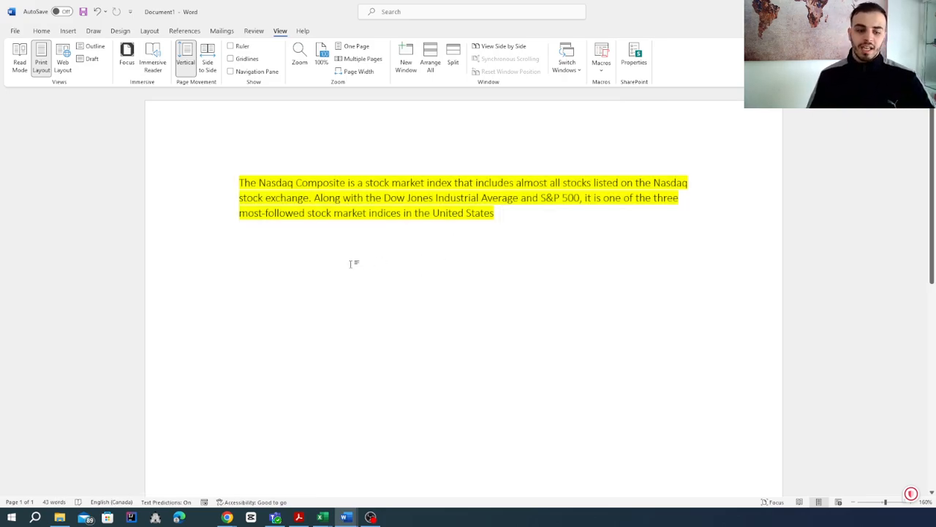
Remove the yellow highlight from the whole Nasdaq paragraph by setting its highlight to No Color
{"action": "left_click", "coordinate": [41, 31]}
{"action": "left_click_drag", "start_coordinate": [514, 221], "coordinate": [209, 144]}
{"action": "key", "text": "ctrl+c"}
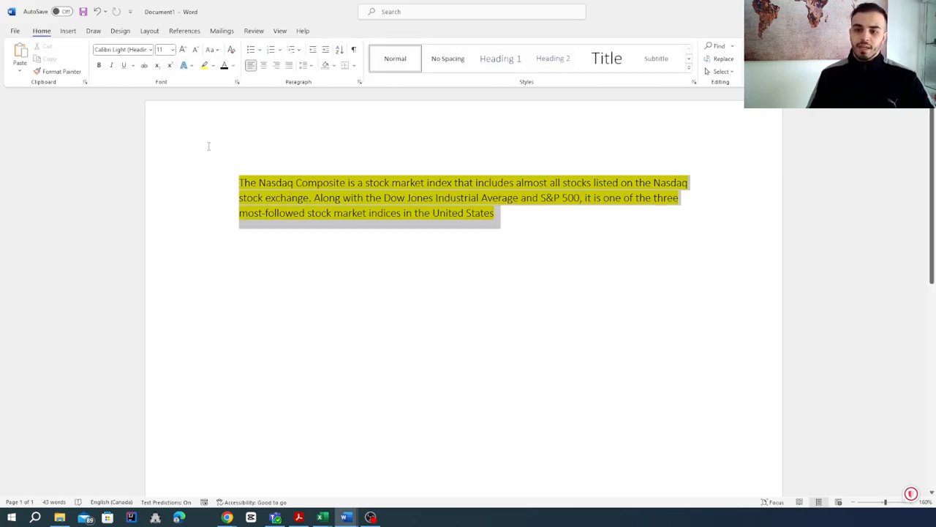
{"action": "left_click", "coordinate": [213, 66]}
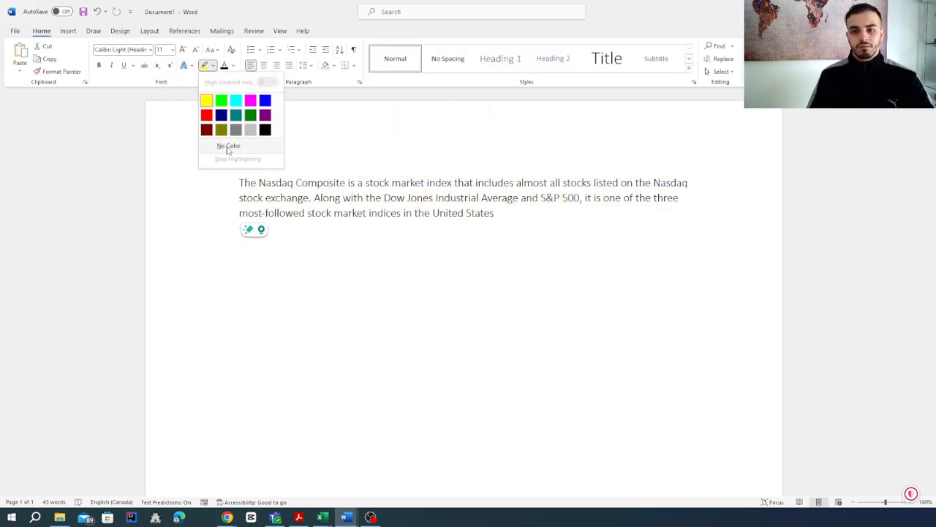
{"action": "left_click", "coordinate": [228, 145]}
Replace the selected Nasdaq paragraph with two pasted copies of the same text, one below the other
{"action": "left_click_drag", "start_coordinate": [527, 219], "coordinate": [240, 173]}
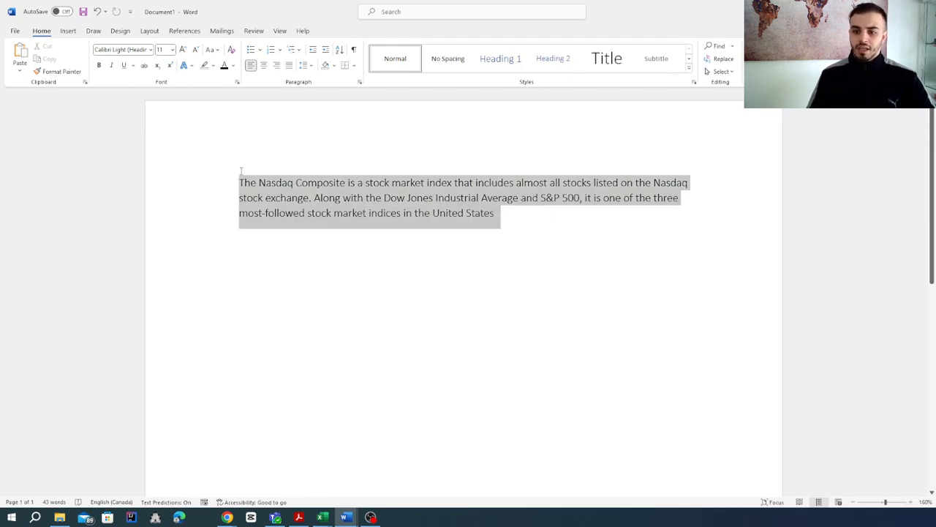
{"action": "key", "text": "ctrl+v"}
{"action": "key", "text": "ctrl+v"}
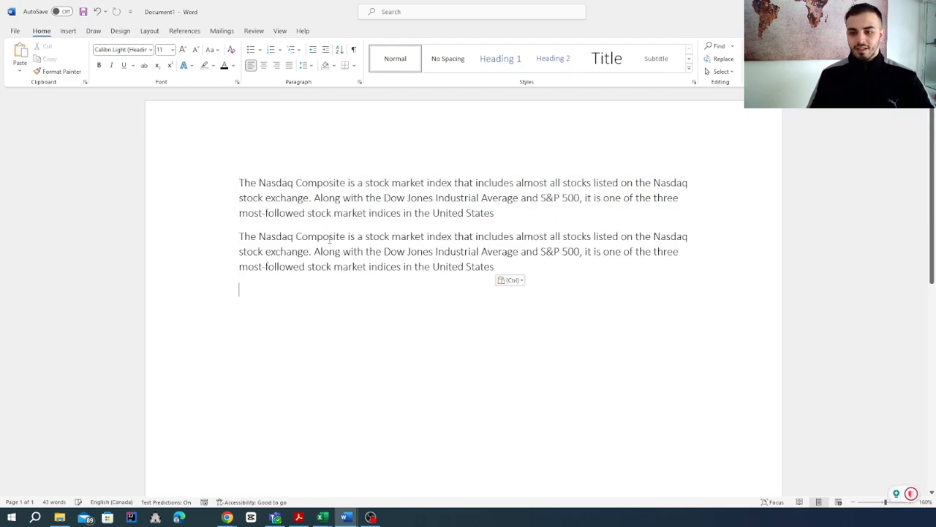
Run the Color macro with the text cursor at the start of the first Nasdaq paragraph
{"action": "left_click", "coordinate": [238, 182]}
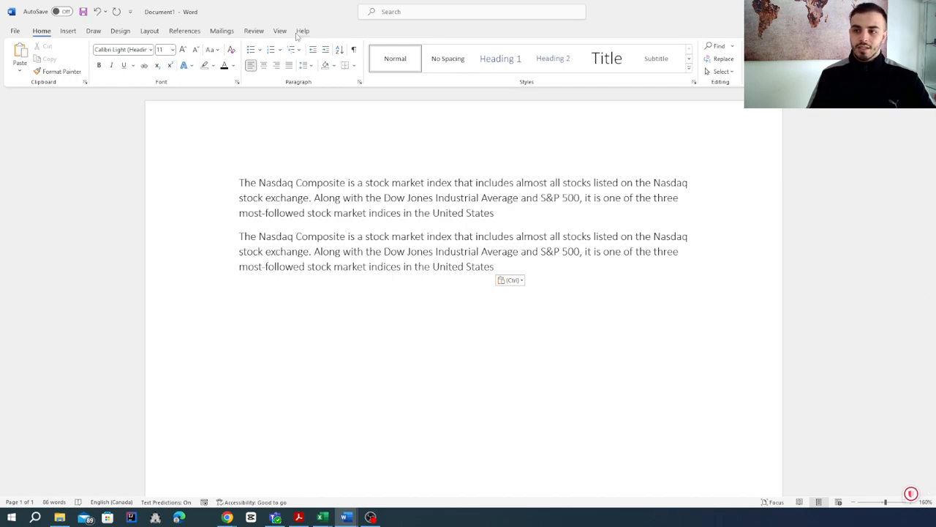
{"action": "left_click", "coordinate": [280, 31]}
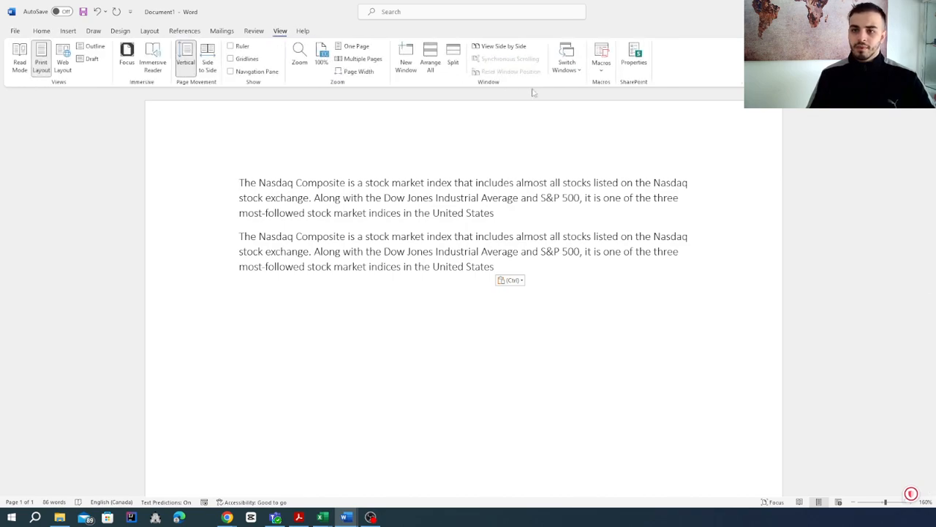
{"action": "left_click", "coordinate": [601, 65]}
{"action": "left_click", "coordinate": [638, 84]}
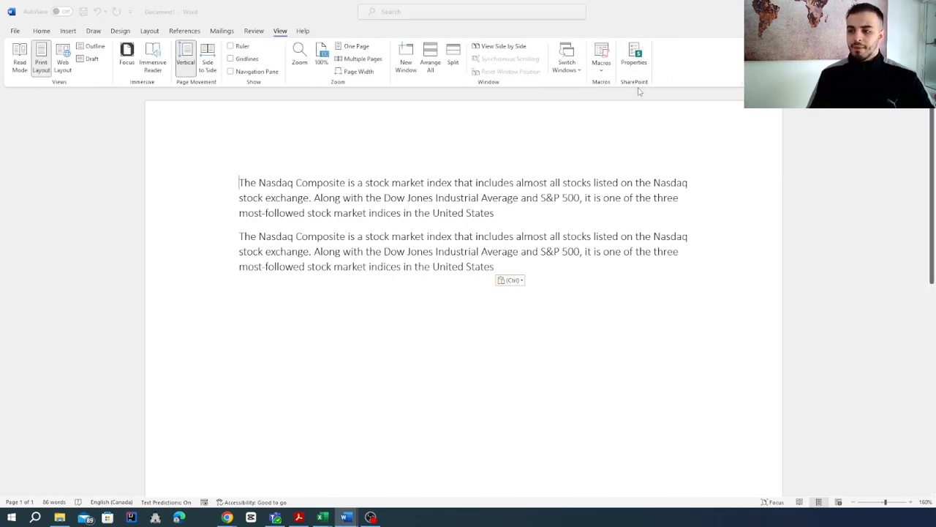
{"action": "left_click_drag", "start_coordinate": [414, 169], "coordinate": [754, 107]}
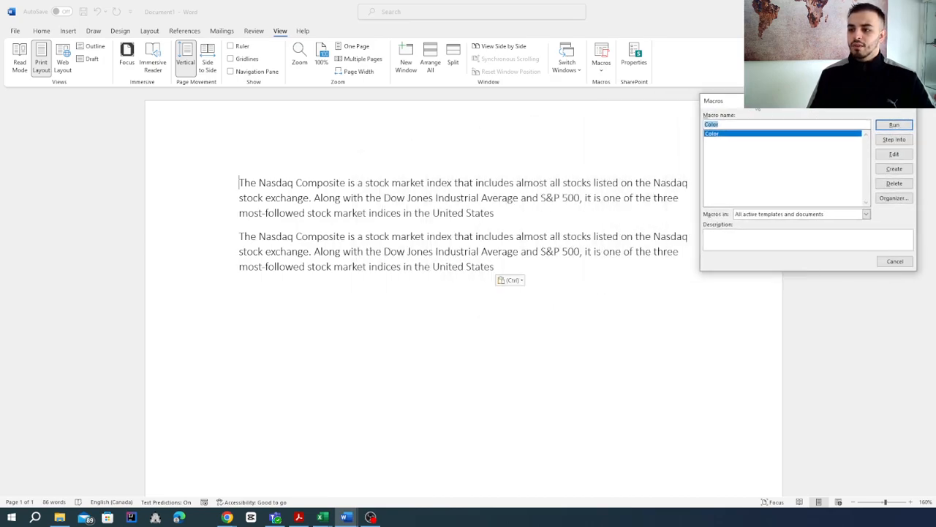
{"action": "left_click", "coordinate": [885, 126]}
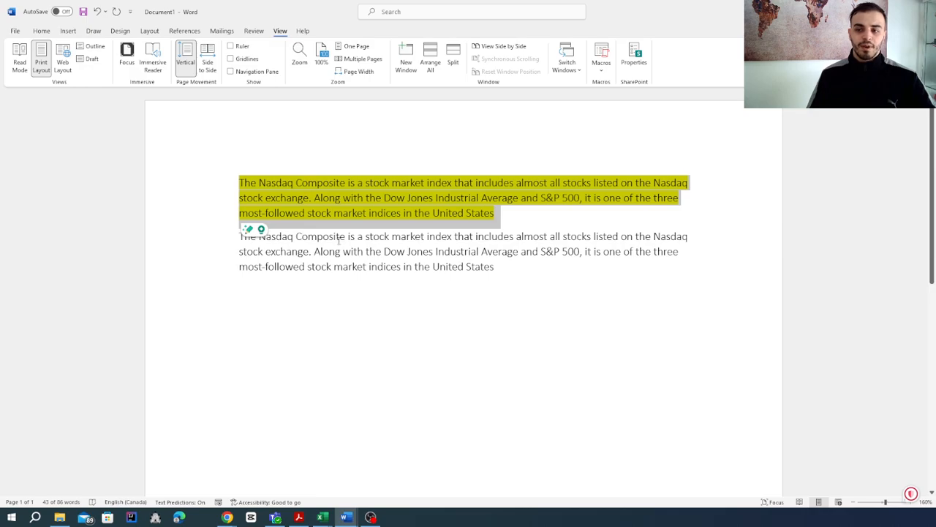
Insert several empty lines between the highlighted first paragraph and the second paragraph
{"action": "left_click", "coordinate": [343, 230]}
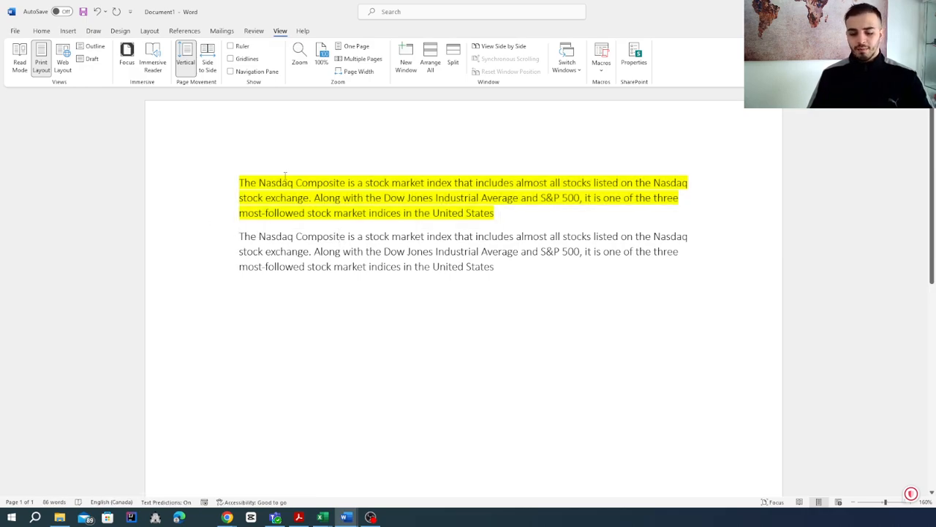
{"action": "key", "text": "Return"}
{"action": "key", "text": "Return"}
{"action": "key", "text": "Return"}
{"action": "key", "text": "Return"}
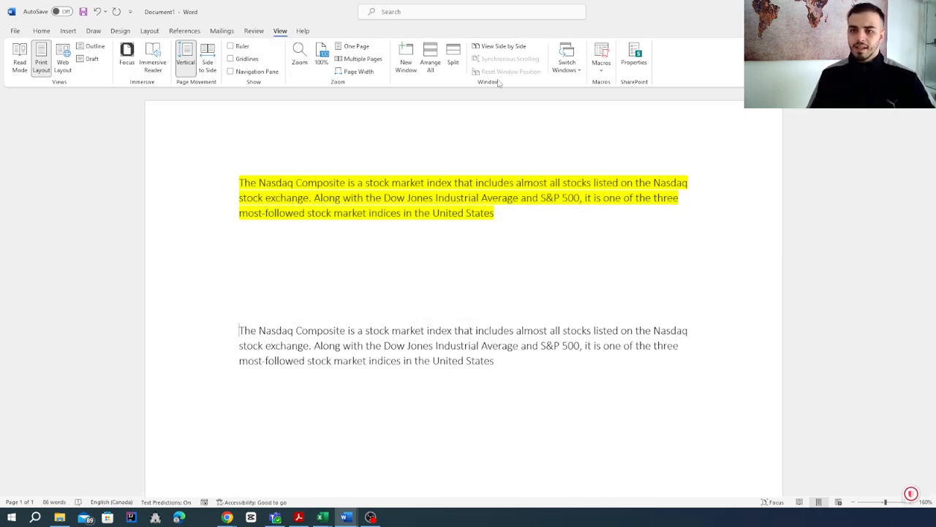
Run the Color macro on the second, unhighlighted Nasdaq paragraph
{"action": "left_click", "coordinate": [601, 64]}
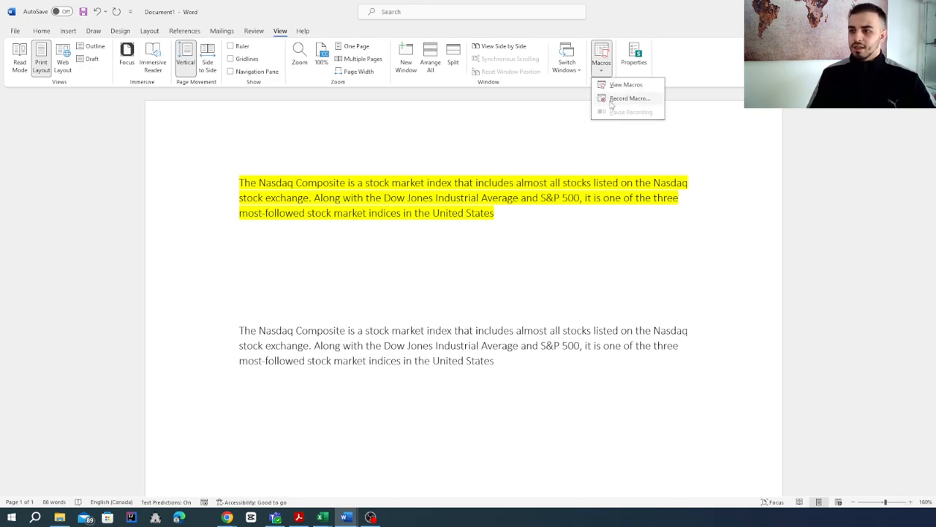
{"action": "left_click", "coordinate": [623, 85]}
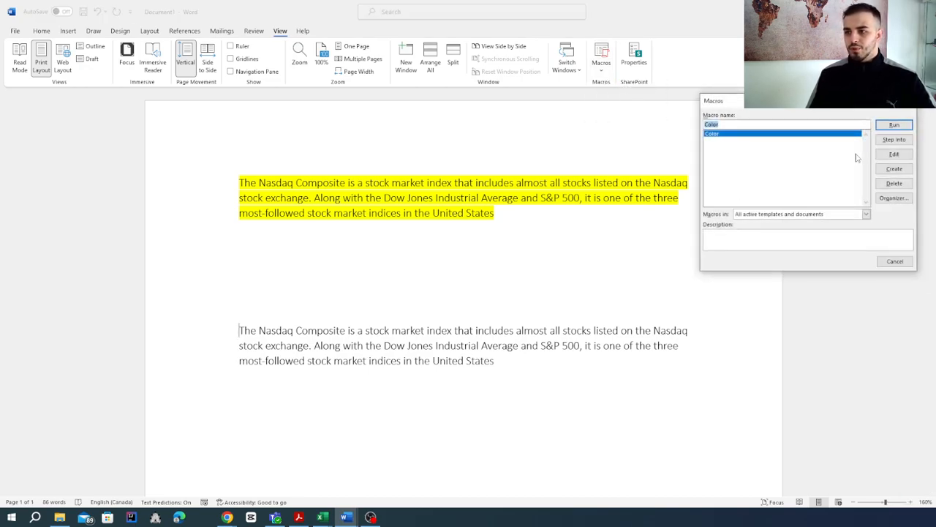
{"action": "left_click", "coordinate": [894, 124]}
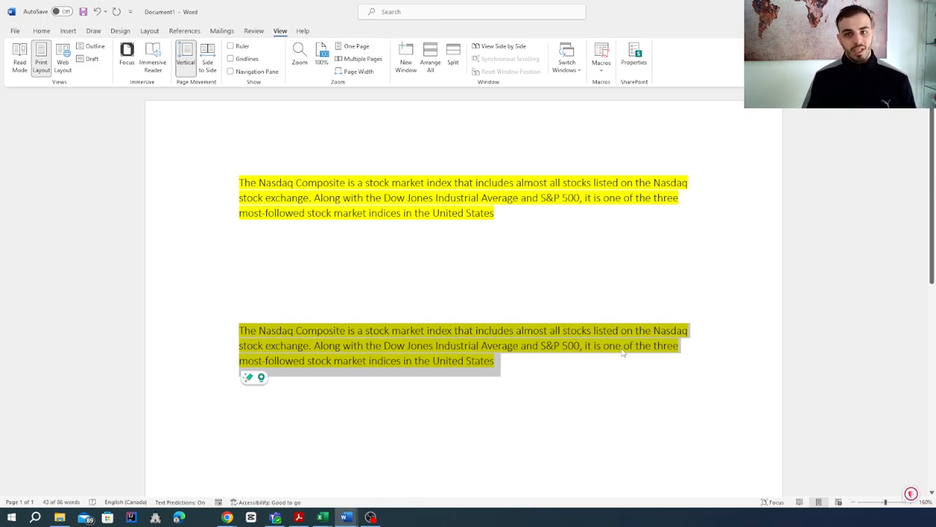
Delete the second Nasdaq paragraph together with some of the empty lines above it
{"action": "left_click", "coordinate": [552, 362]}
{"action": "left_click_drag", "start_coordinate": [532, 360], "coordinate": [316, 303]}
{"action": "key", "text": "BackSpace"}
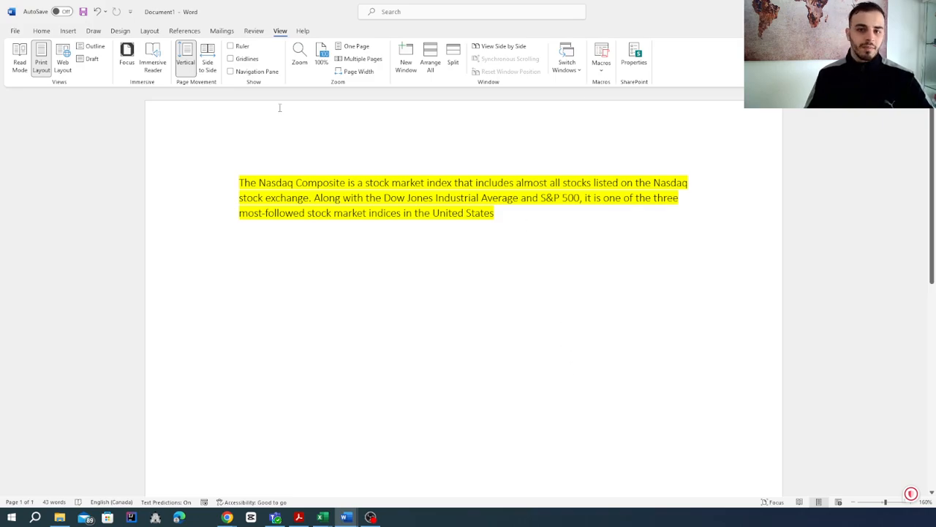
Start recording a new macro named sign, stored in All Documents (Normal.dotm)
{"action": "left_click", "coordinate": [601, 70]}
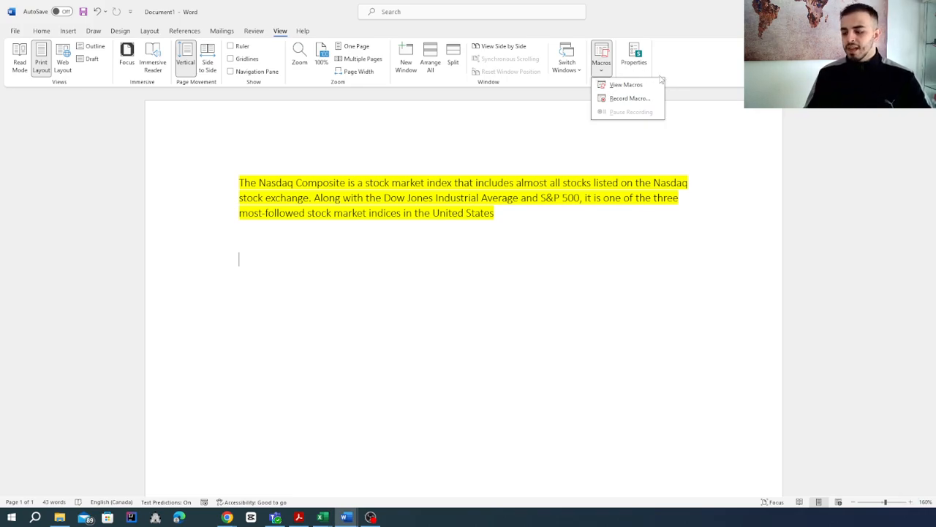
{"action": "left_click", "coordinate": [626, 99]}
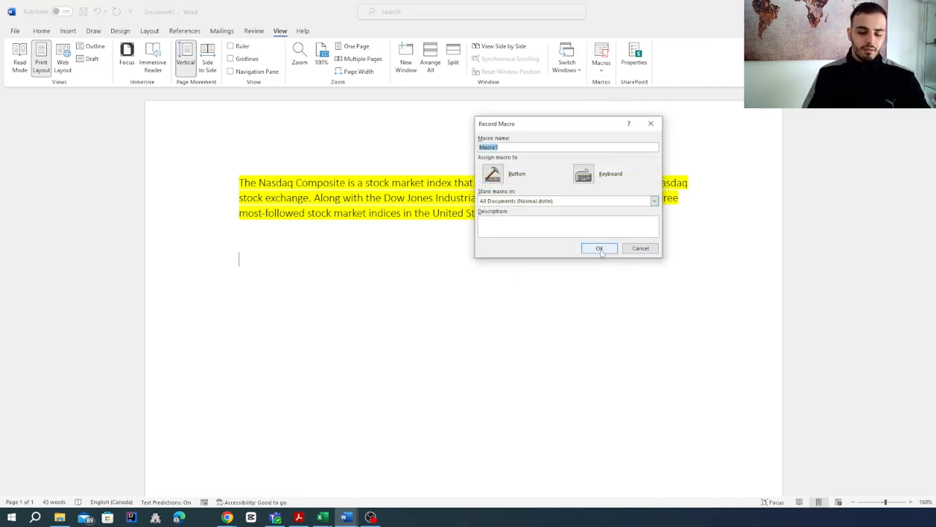
{"action": "type", "text": "st"}
{"action": "type", "text": "gn"}
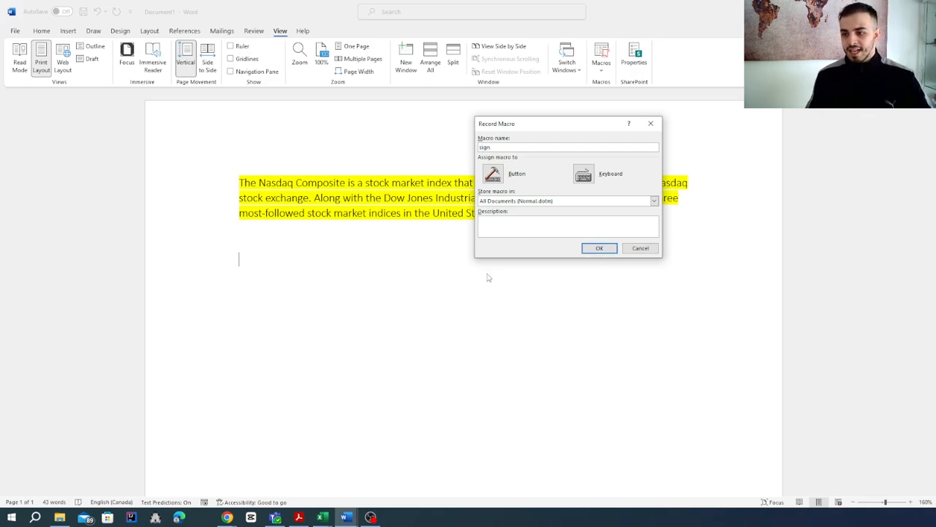
{"action": "left_click", "coordinate": [599, 248]}
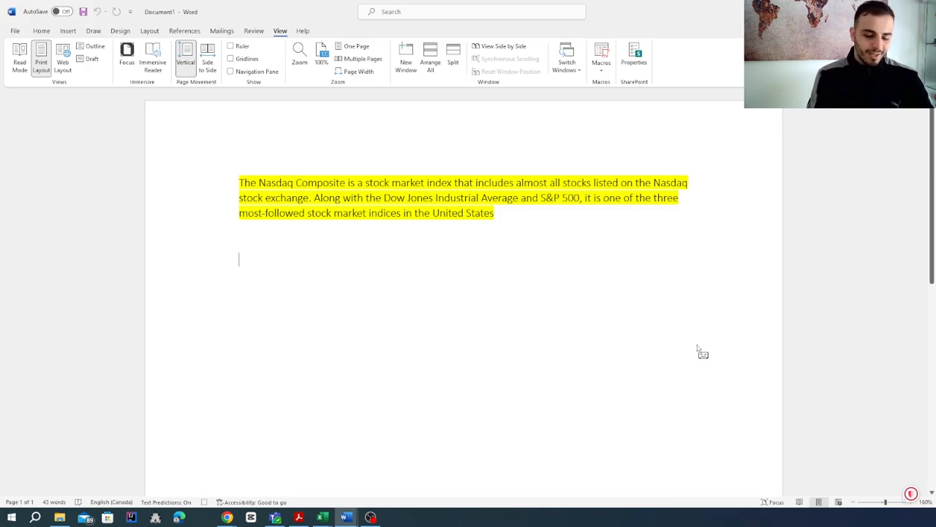
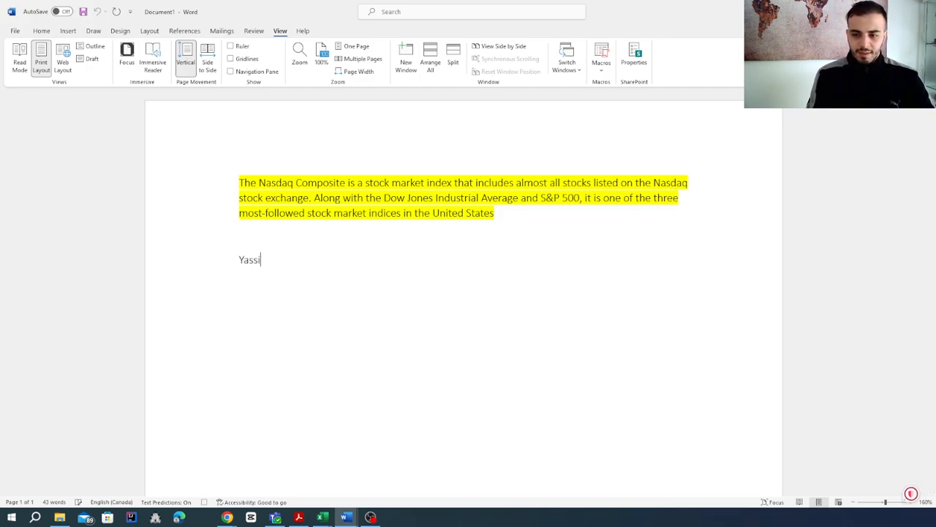
Enter a three-line signature with the instructor's name, "Online course instrucor" and the e-mail address, and stop the macro recording
{"action": "key", "text": "Return"}
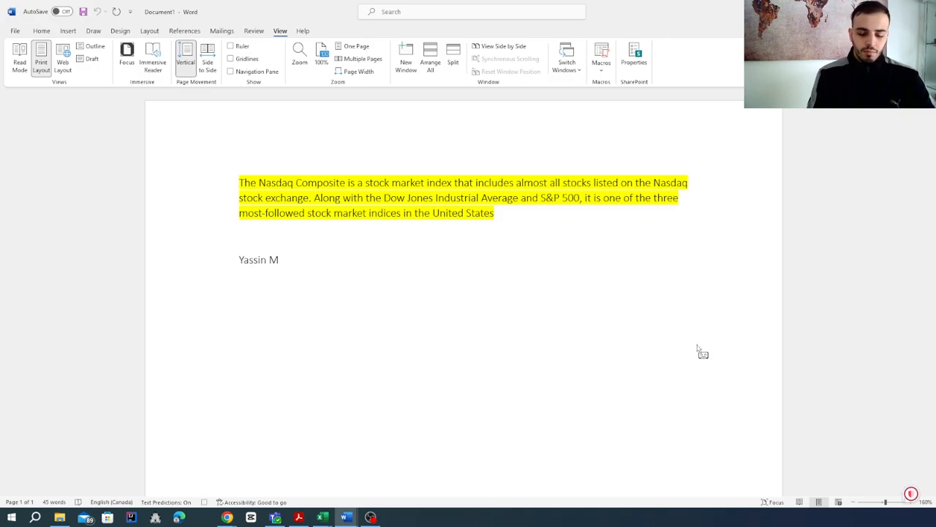
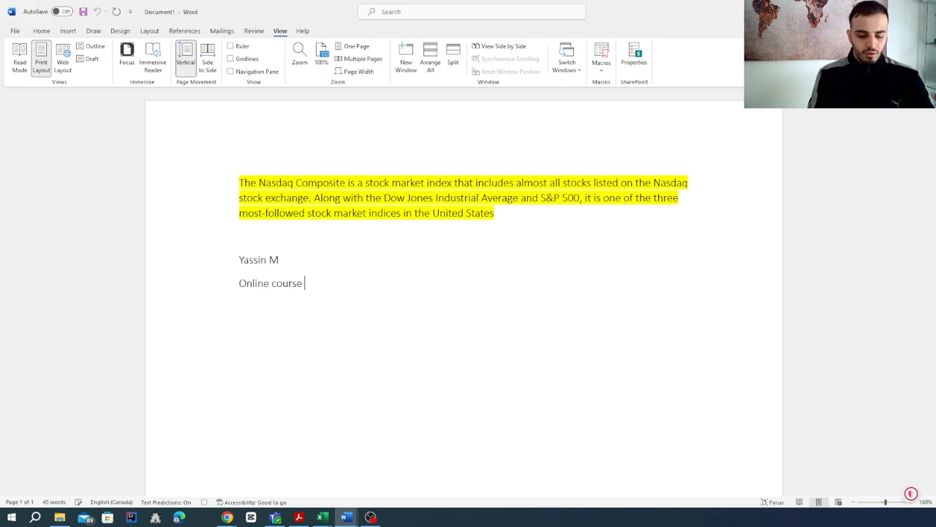
{"action": "key", "text": "Return"}
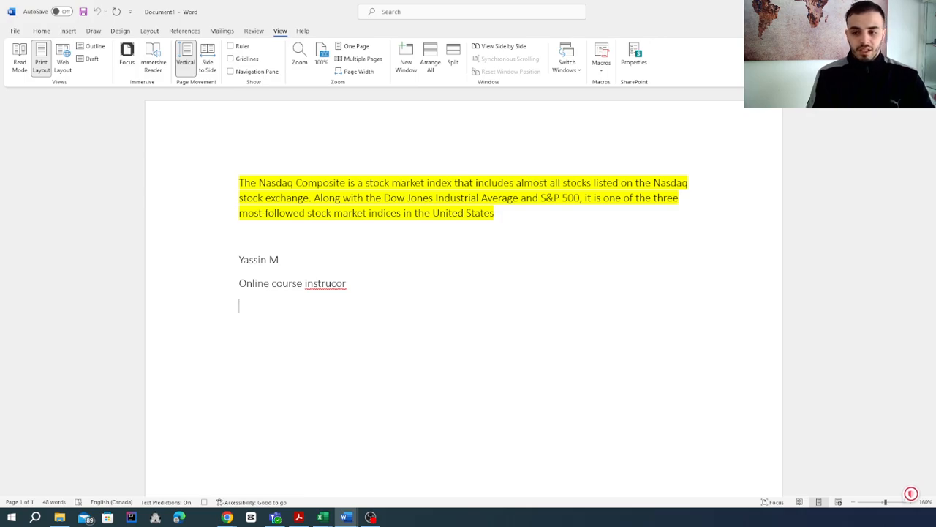
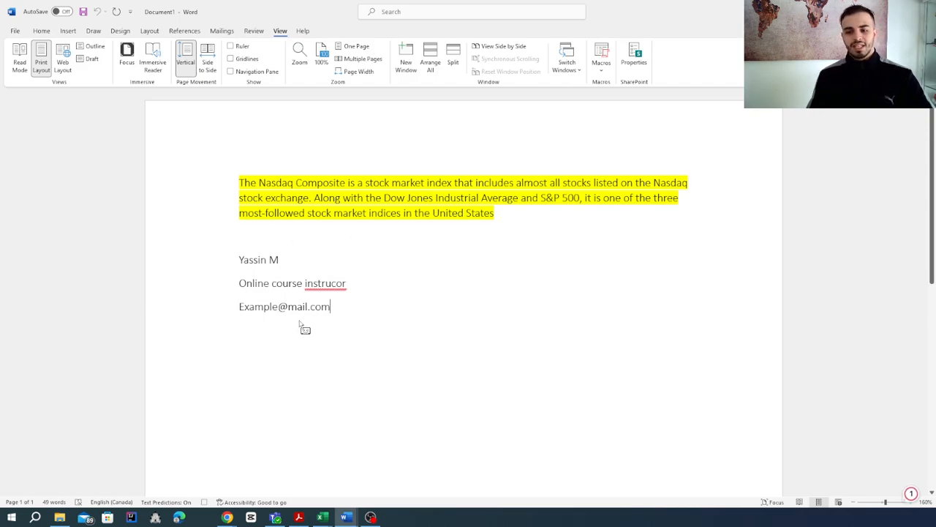
{"action": "left_click", "coordinate": [601, 69]}
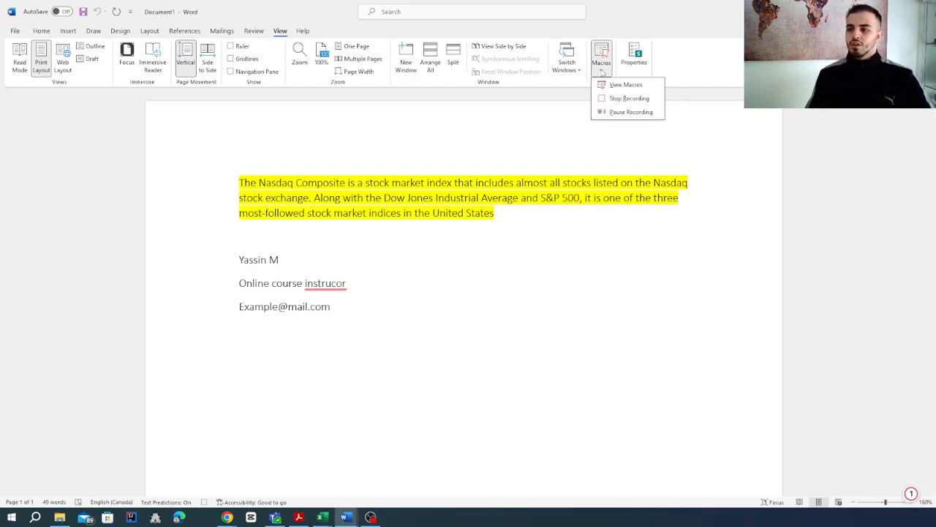
{"action": "left_click", "coordinate": [627, 98]}
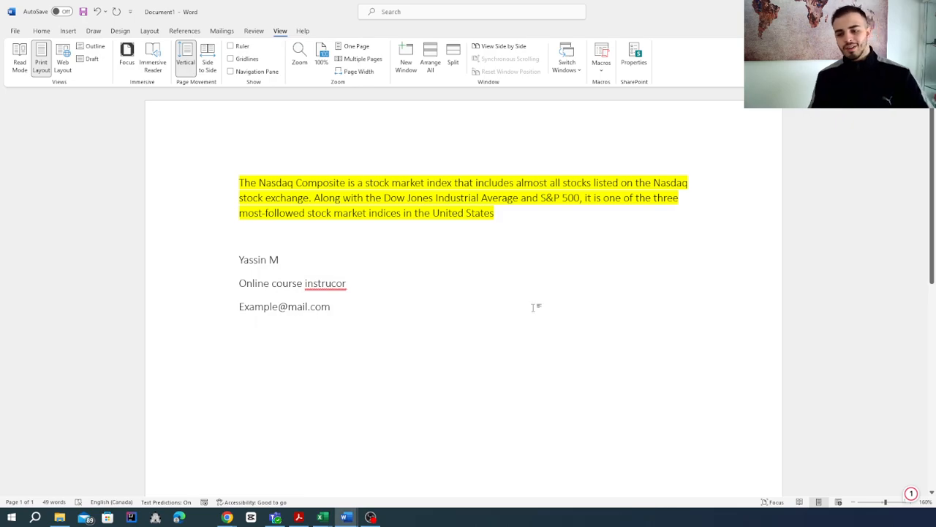
Correct the misspelled last word of the signature's job title line to "instructor"
{"action": "mouse_move", "coordinate": [345, 283]}
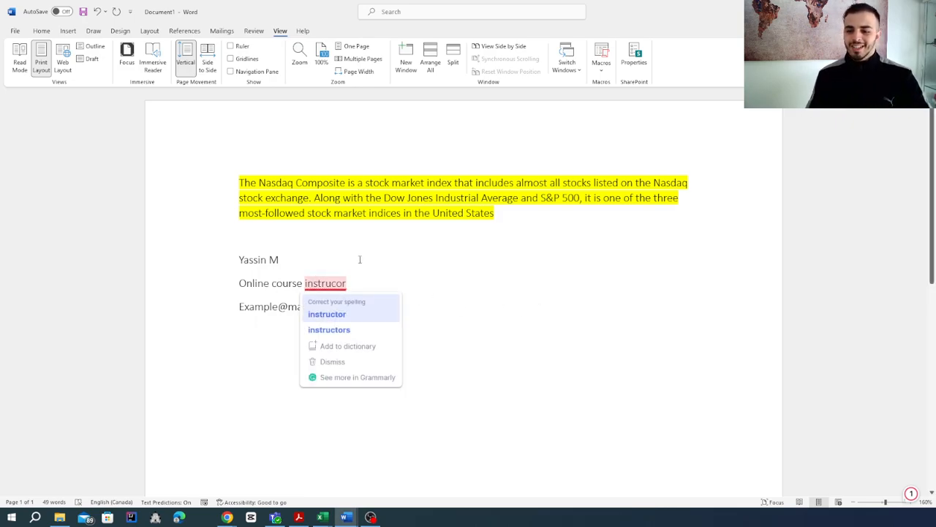
{"action": "double_click", "coordinate": [324, 283]}
{"action": "type", "text": "instructor"}
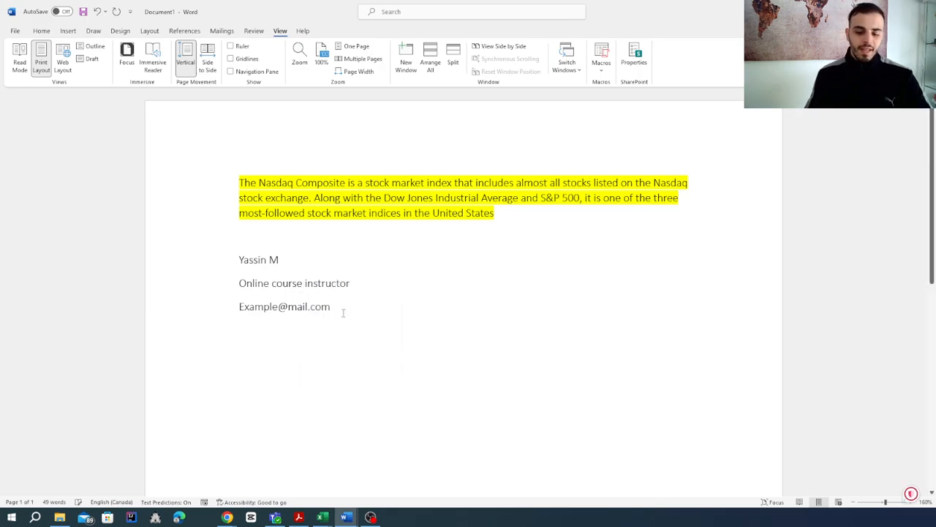
Delete the three signature lines and leave several empty lines below the highlighted Nasdaq paragraph
{"action": "key", "text": "Return"}
{"action": "key", "text": "Return"}
{"action": "key", "text": "Return"}
{"action": "key", "text": "Return"}
{"action": "key", "text": "Return"}
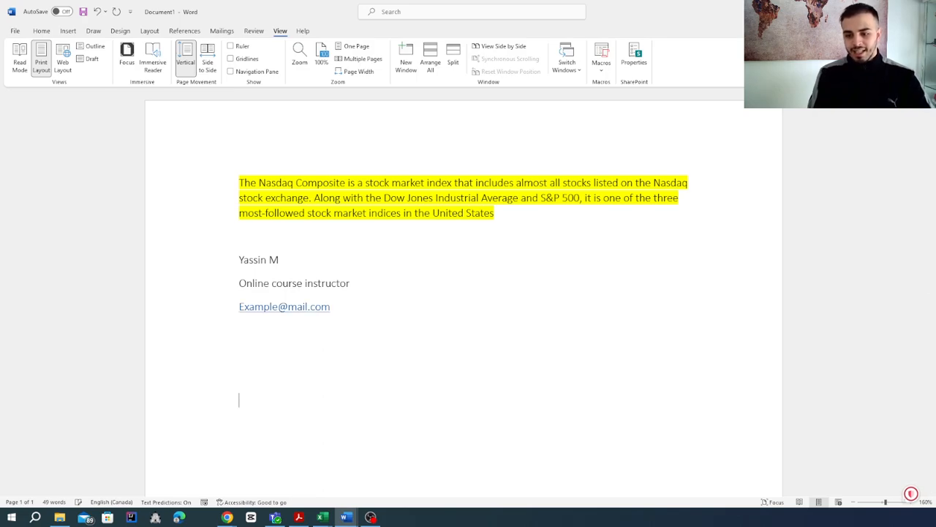
{"action": "left_click_drag", "start_coordinate": [340, 313], "coordinate": [223, 265]}
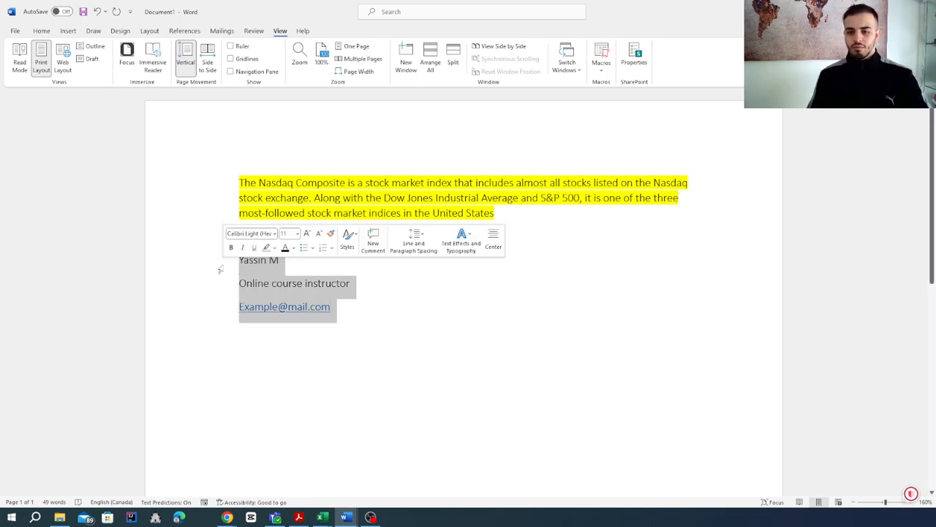
{"action": "key", "text": "BackSpace"}
{"action": "scroll", "coordinate": [311, 361], "scroll_direction": "down", "scroll_amount": 1}
{"action": "key", "text": "Return"}
{"action": "key", "text": "Return"}
{"action": "key", "text": "Return"}
{"action": "key", "text": "Return"}
{"action": "key", "text": "Return"}
{"action": "key", "text": "Return"}
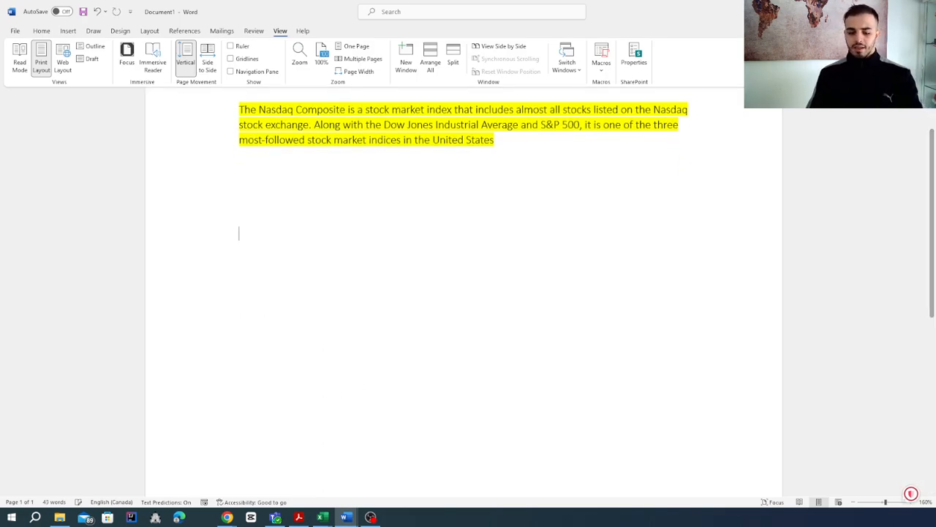
Run the sign macro on the empty line below the highlighted paragraph
{"action": "left_click", "coordinate": [601, 64]}
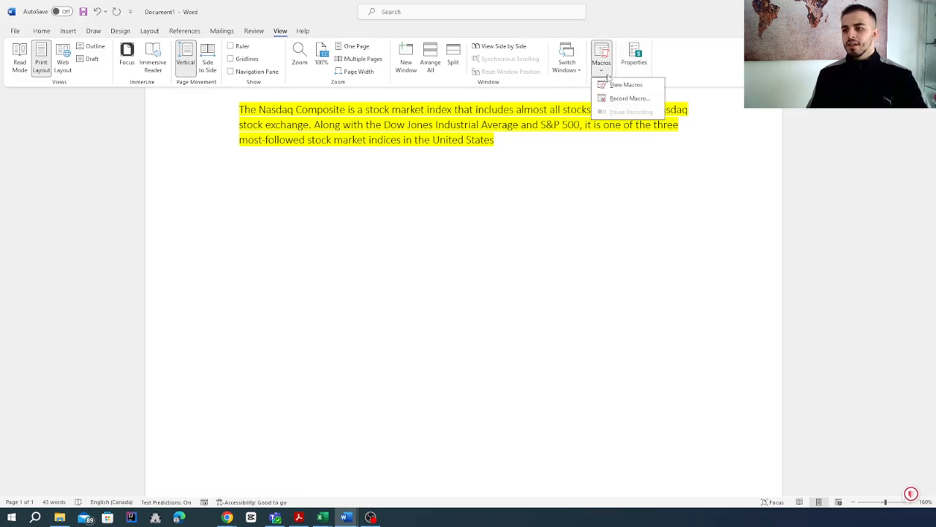
{"action": "left_click", "coordinate": [632, 83]}
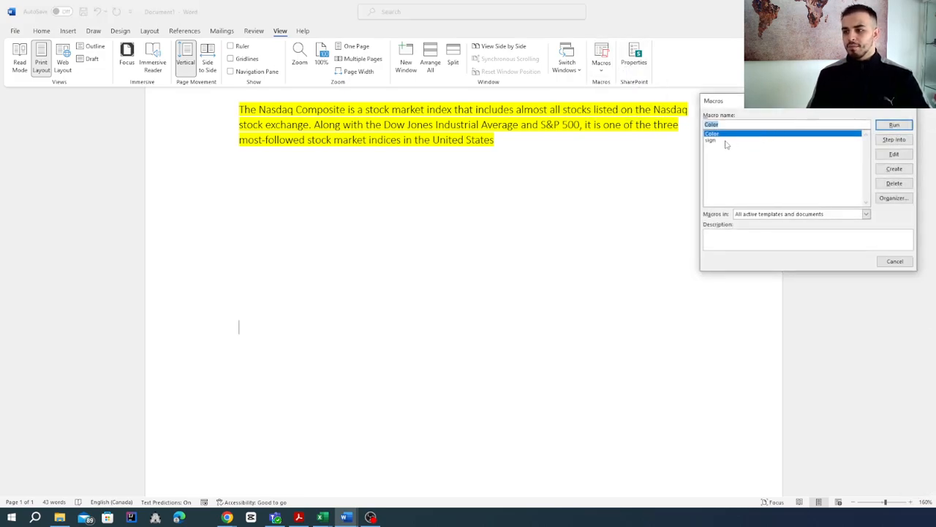
{"action": "left_click", "coordinate": [725, 141]}
{"action": "left_click", "coordinate": [896, 125]}
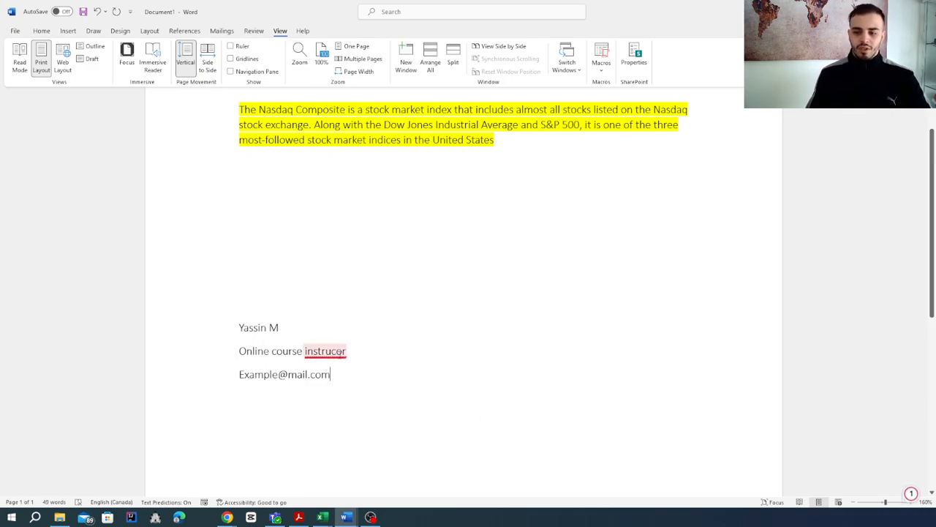
Replace the misspelled word in the inserted signature's job title with the suggested spelling "instructor"
{"action": "mouse_move", "coordinate": [343, 351]}
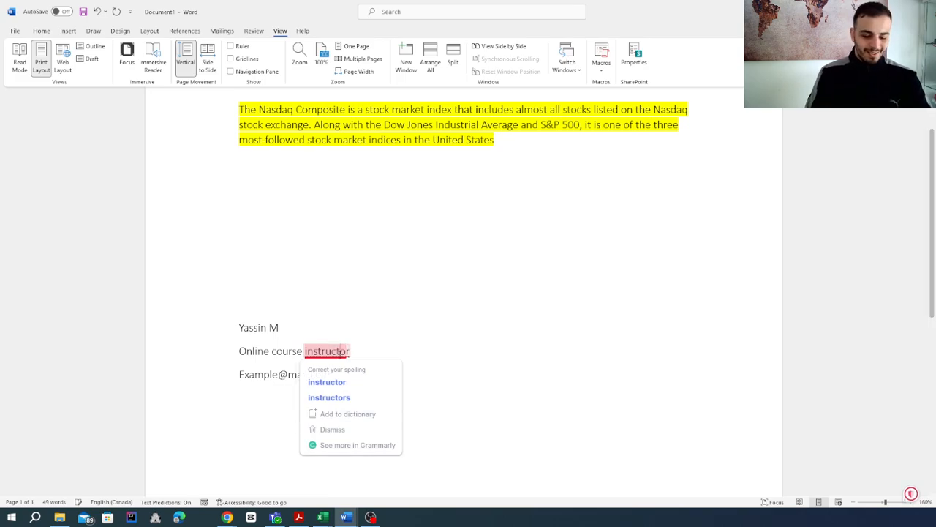
{"action": "left_click", "coordinate": [327, 382]}
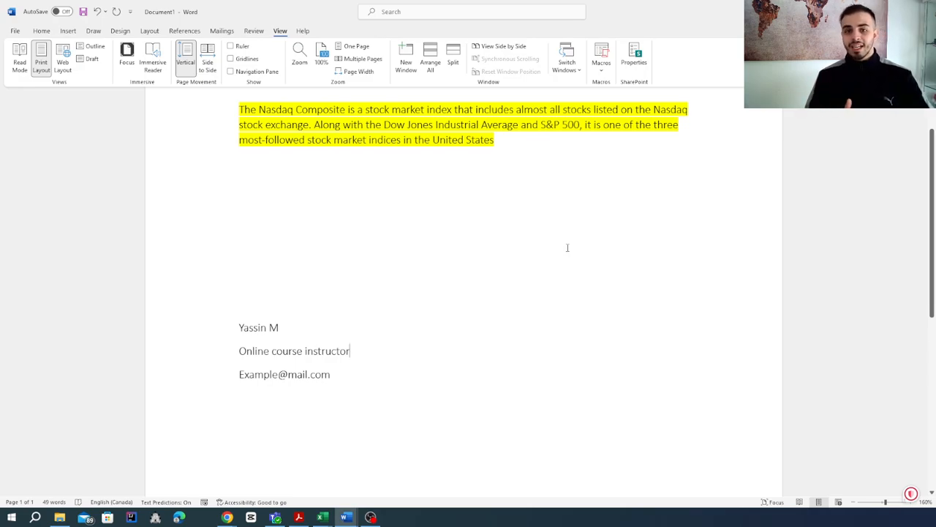
{"action": "scroll", "coordinate": [566, 247], "scroll_direction": "up", "scroll_amount": 1}
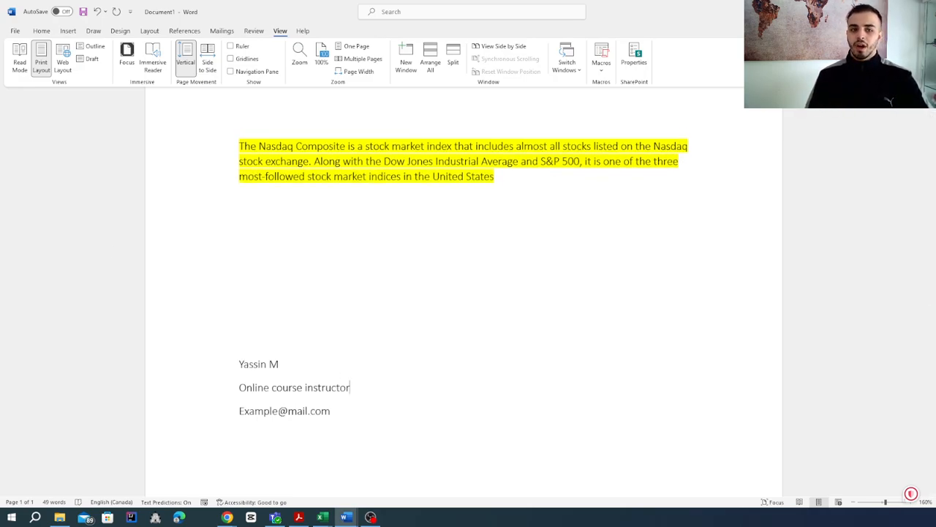